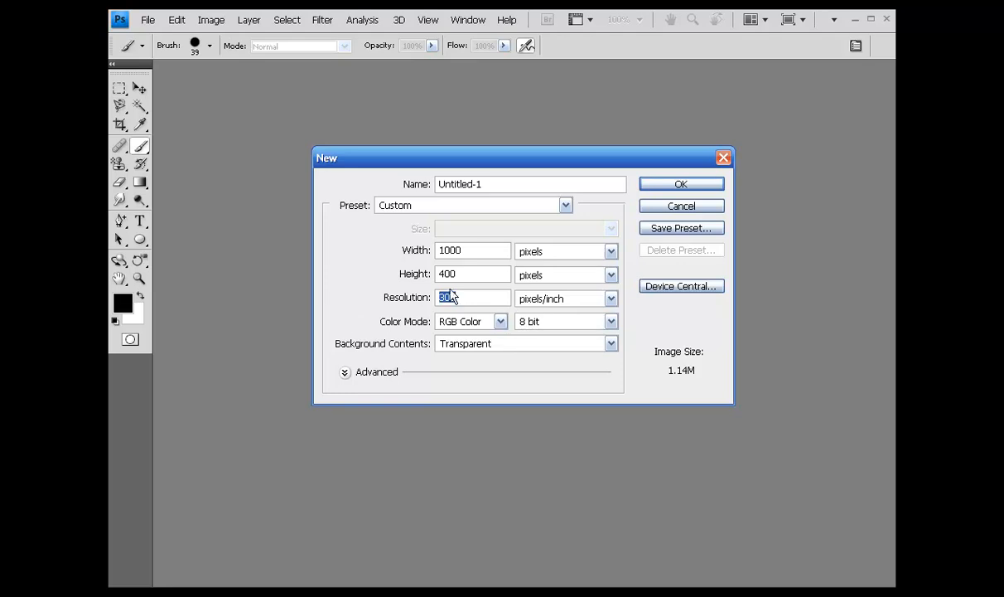
Create a transparent 1000 x 400 pixel RGB document at 300 pixels/inch and move the masterflash logo document out of the way.
click(674, 185)
drag(653, 196, 245, 67)
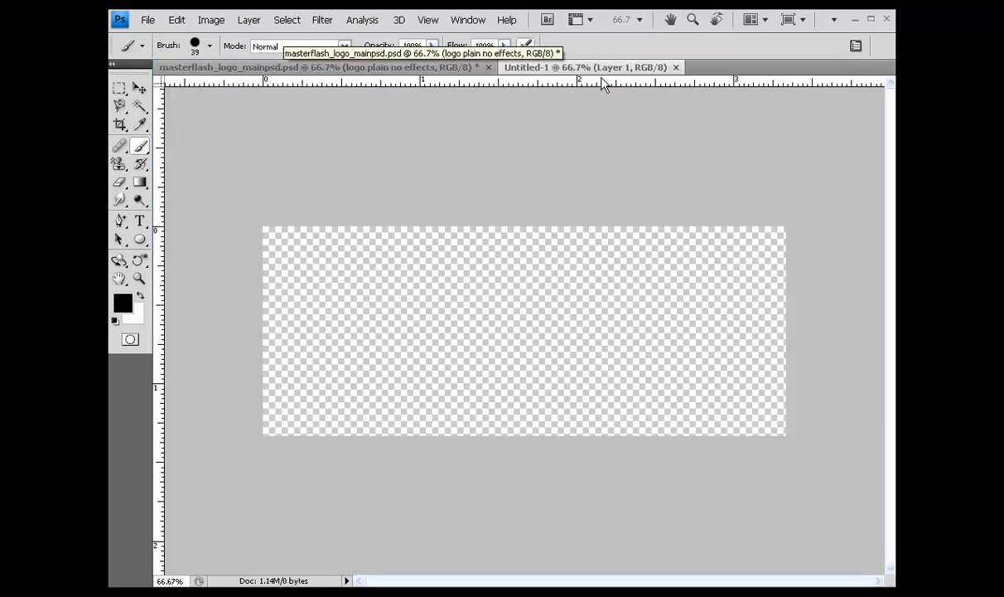
drag(435, 67, 736, 93)
click(678, 102)
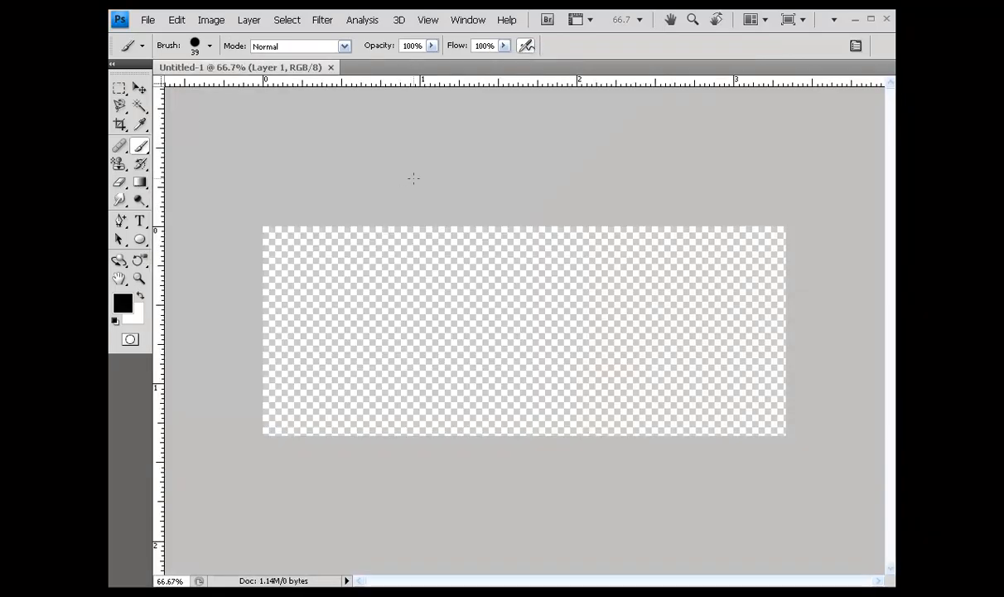
Bring the layer list into view and fill Layer 1 with black in Normal mode at 100% opacity.
drag(894, 83, 791, 125)
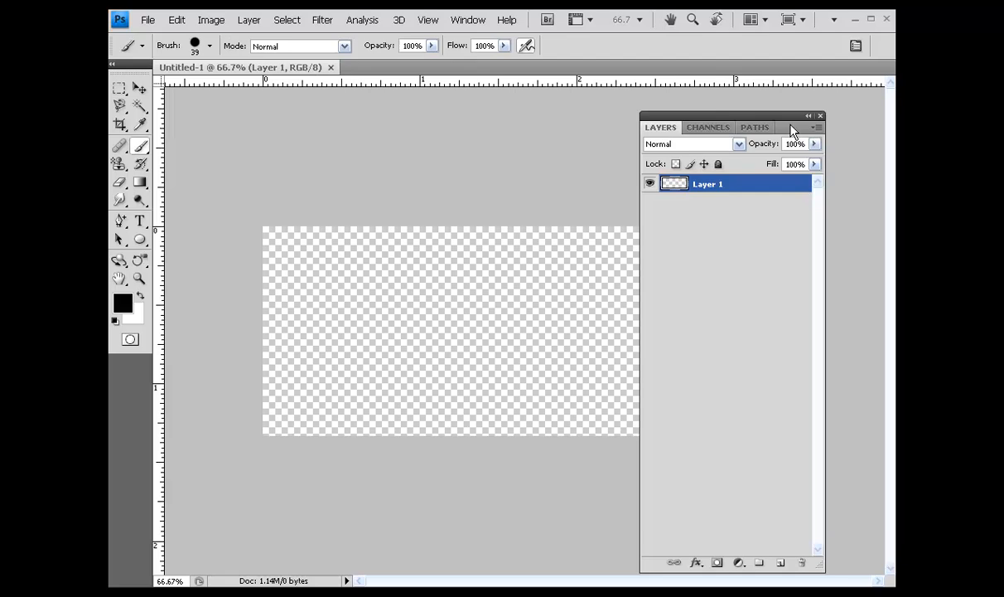
key(shift+F5)
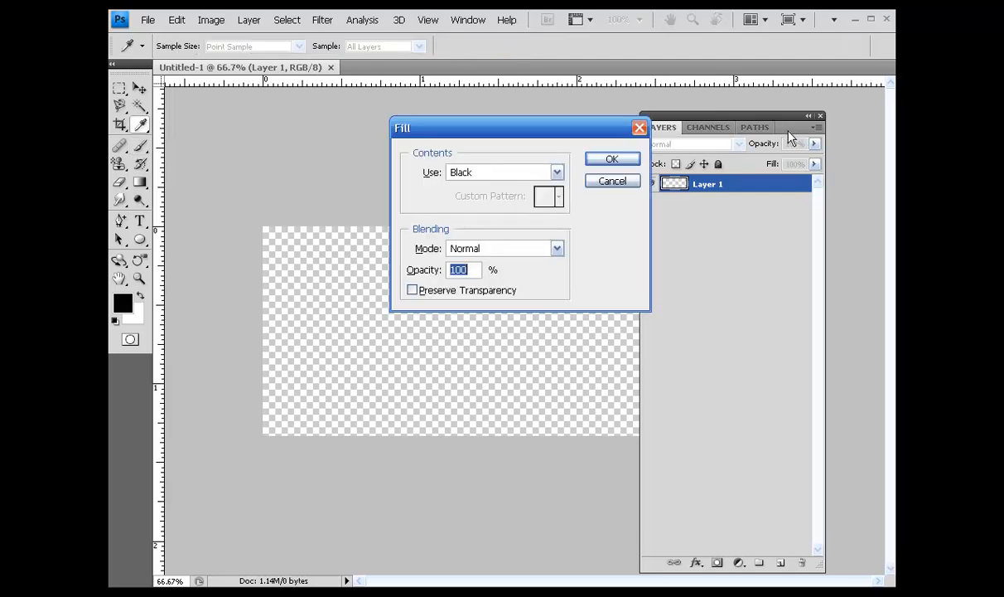
click(555, 172)
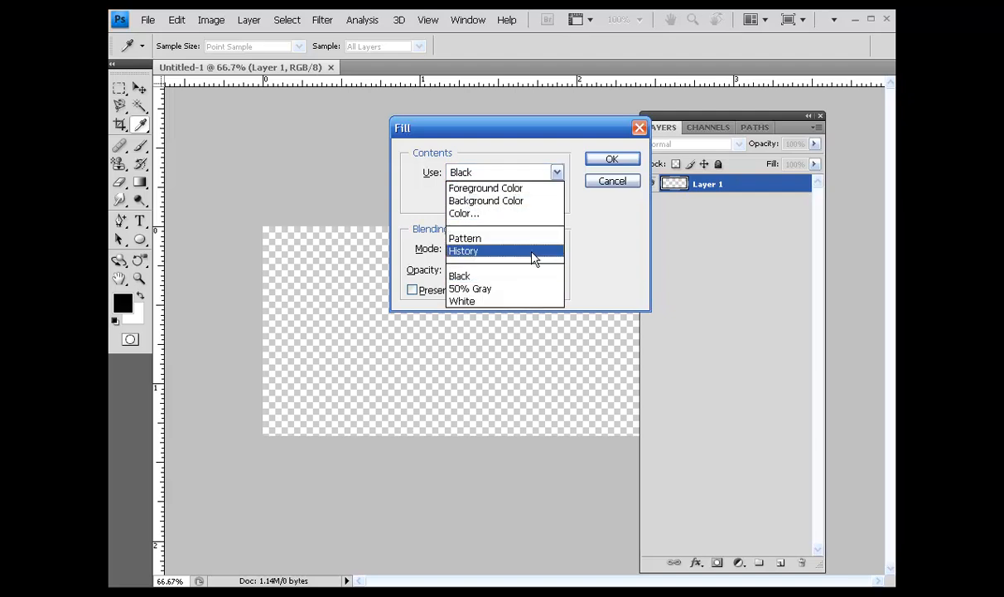
click(500, 275)
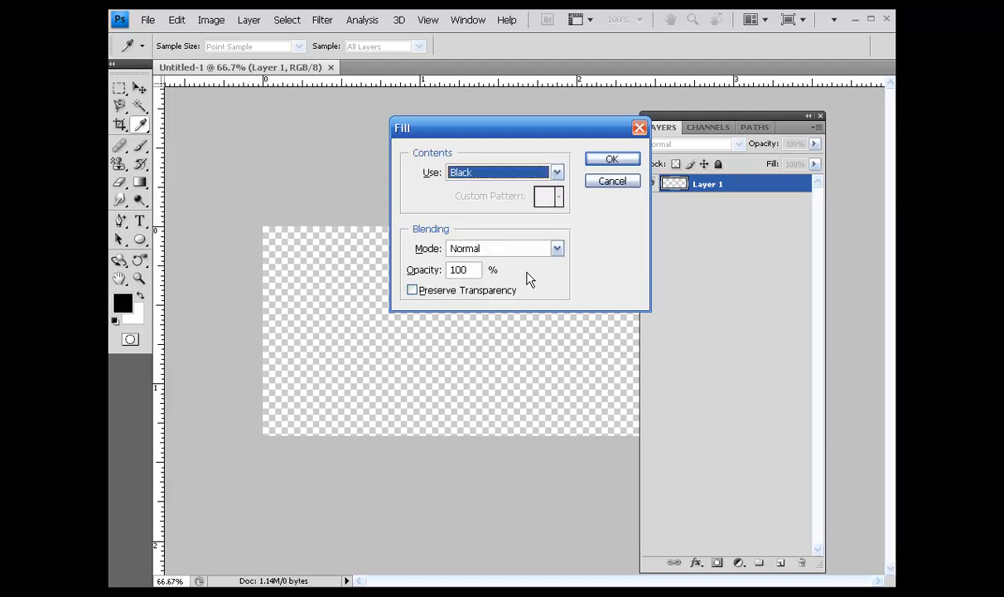
click(611, 161)
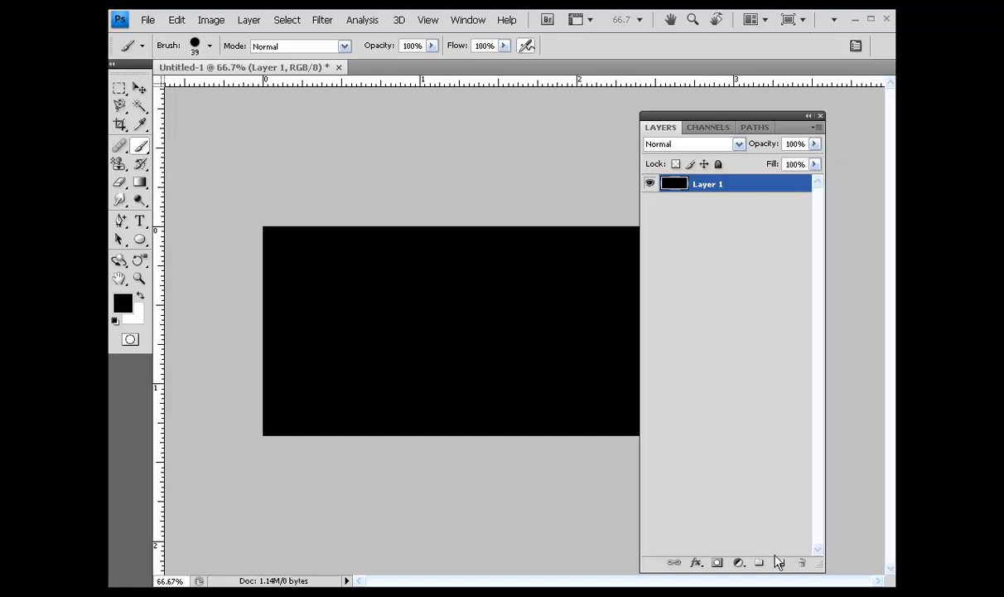
Add a new layer above the black one, rename the black layer BACKGROUND, and make the empty layer active.
click(781, 563)
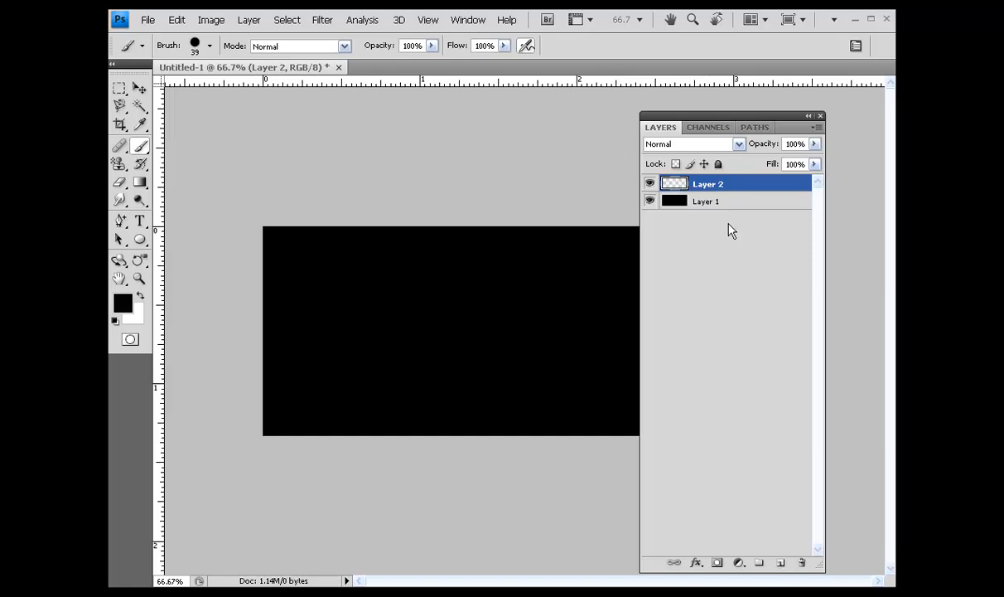
double_click(707, 200)
text(BACKGROUND)
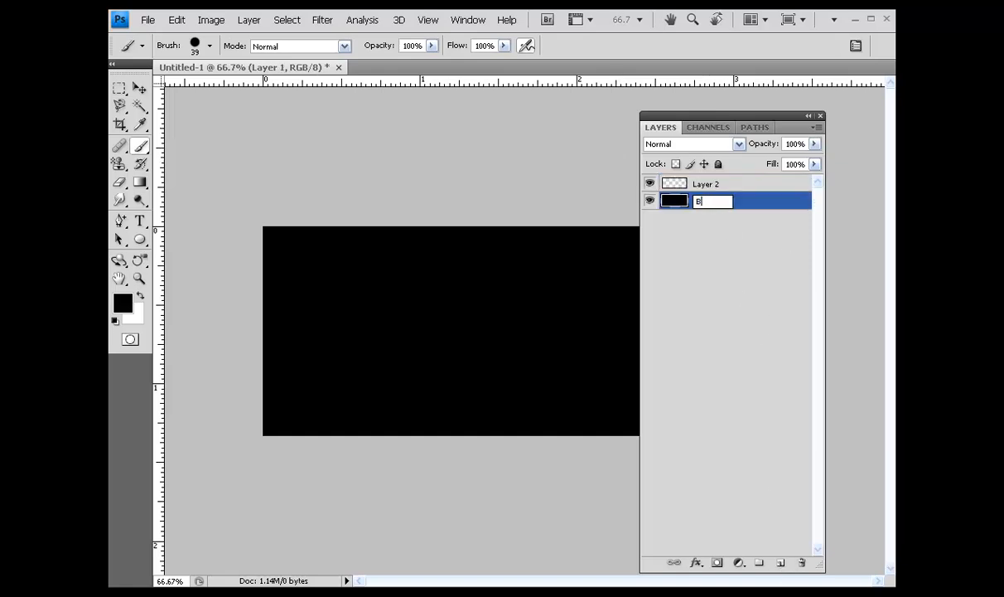
key(Return)
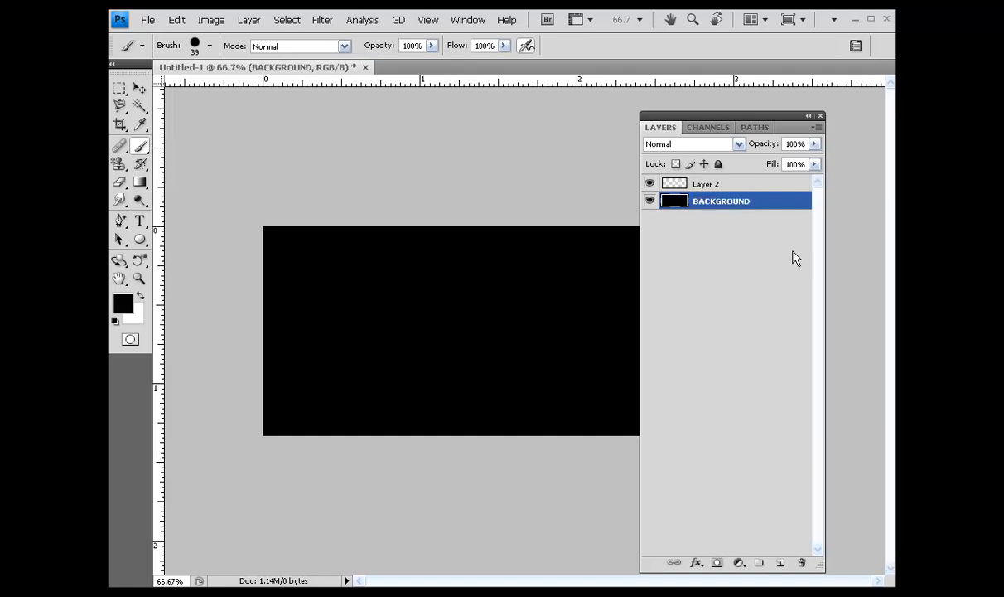
click(673, 182)
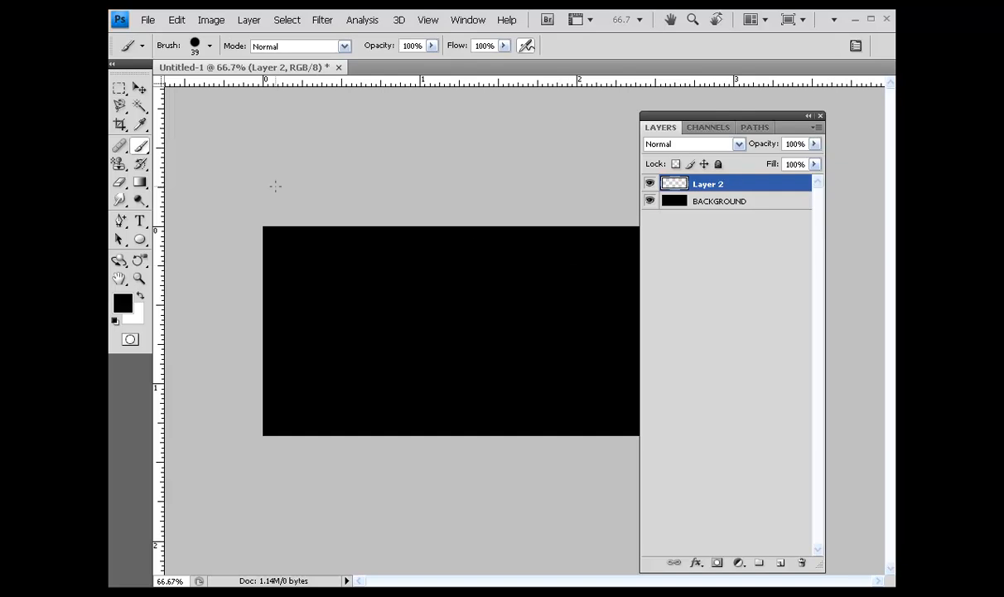
Set the Type tool's text color to light gray c5c5c5.
key(t)
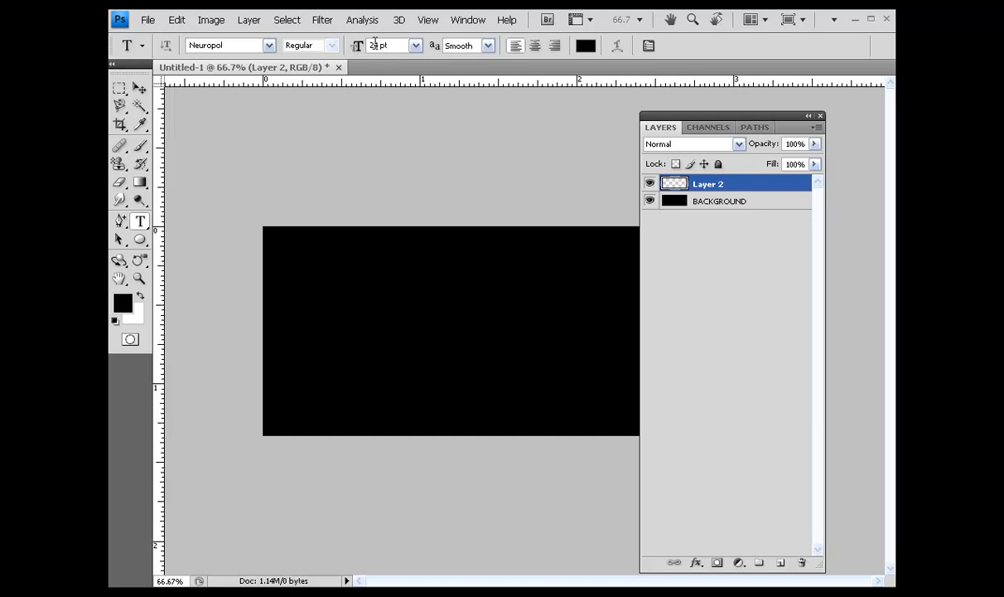
click(585, 45)
mouse_move(460, 334)
mouse_down()
mouse_move(363, 318)
mouse_move(429, 327)
mouse_move(392, 343)
mouse_move(395, 331)
mouse_move(390, 369)
mouse_up()
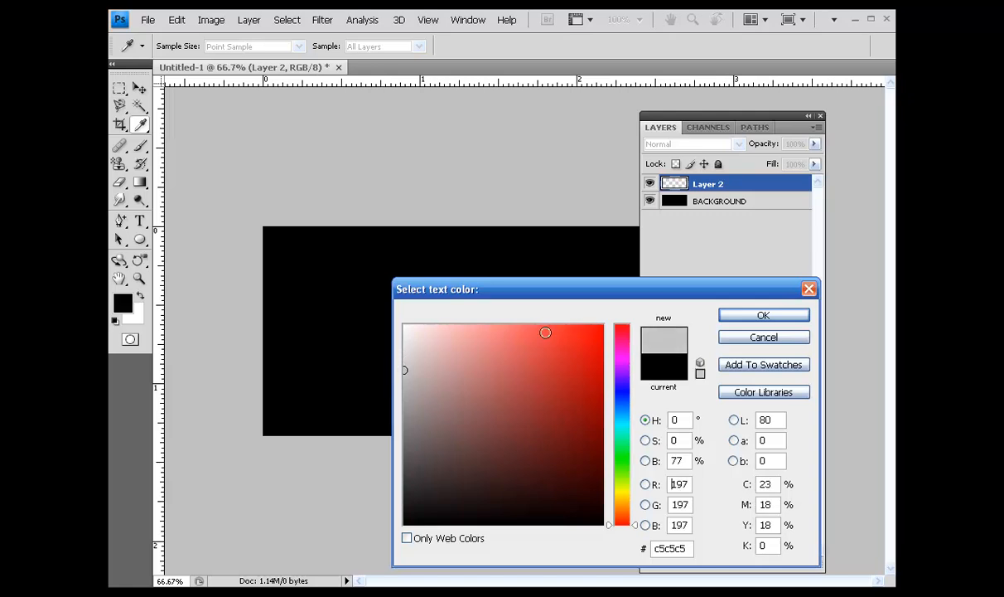
click(773, 318)
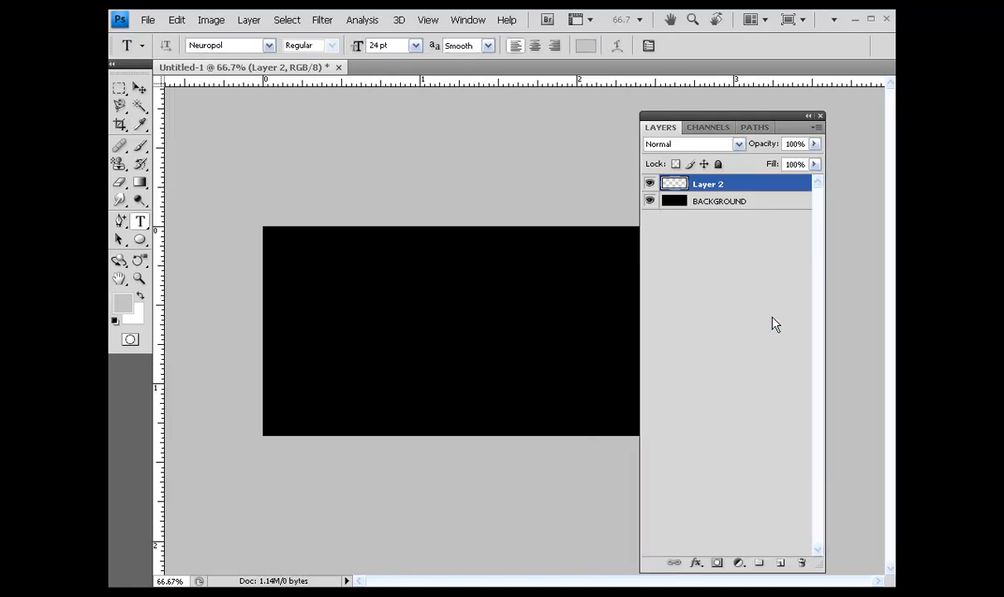
Add the text THE TRAINERS in 24 pt Neuropol on the black canvas and move it to about the center.
click(298, 333)
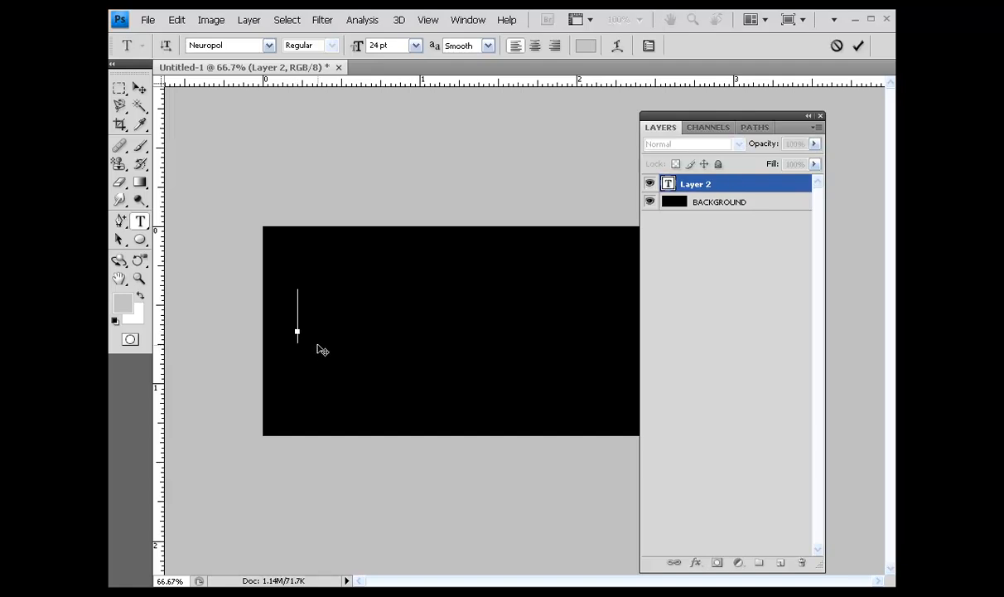
text(THE TRAINE)
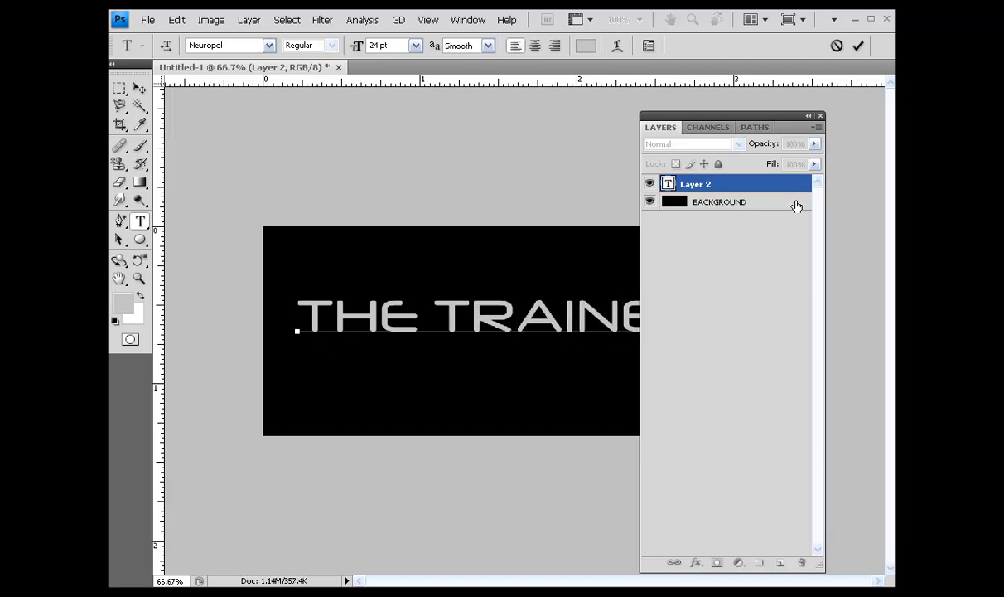
click(756, 187)
drag(783, 127, 902, 141)
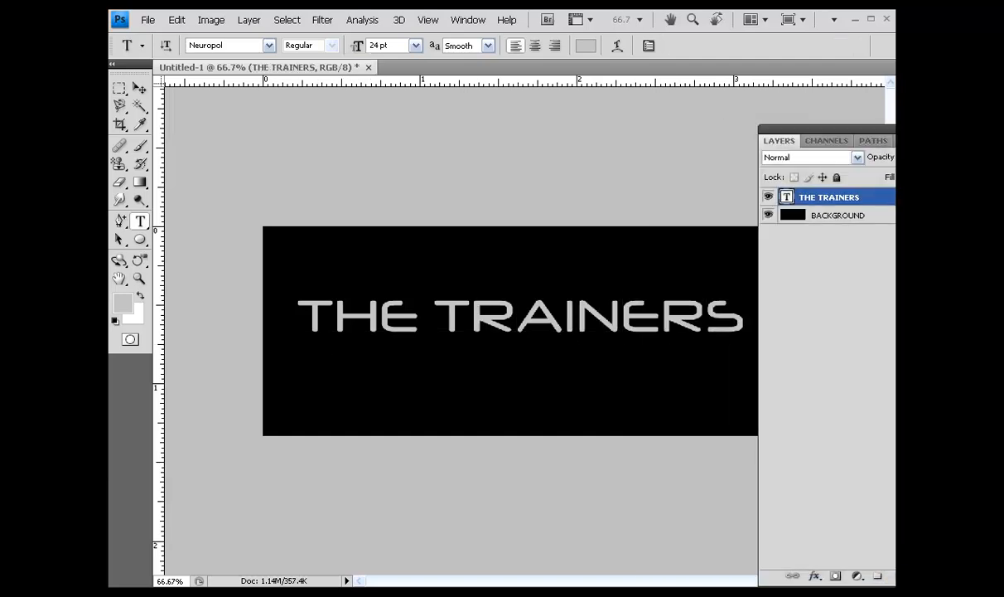
key(v)
drag(586, 319, 594, 325)
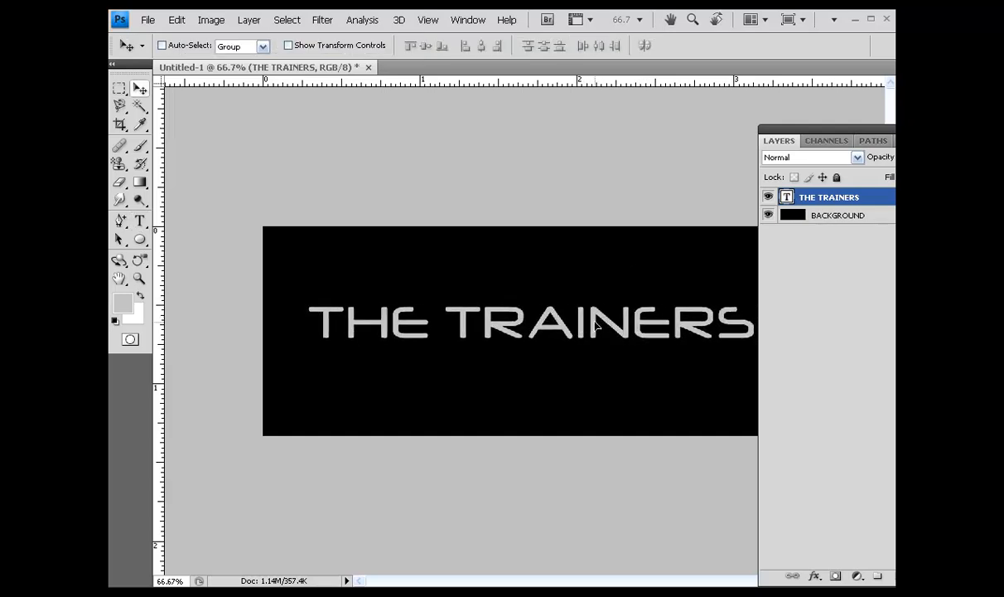
Add an Inner Shadow effect to the THE TRAINERS text layer with its blend mode set to Screen.
drag(870, 133, 652, 2)
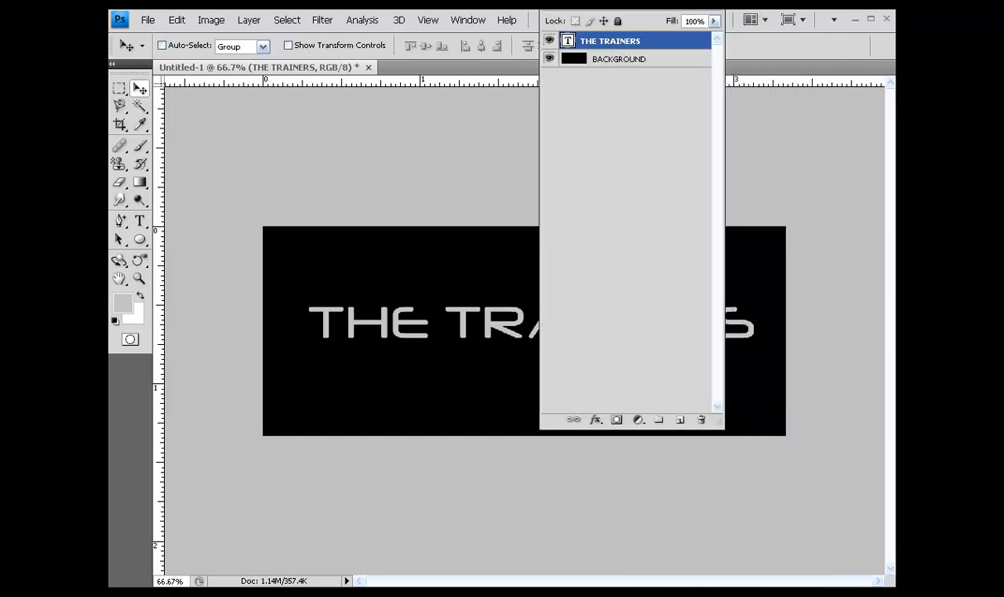
click(595, 422)
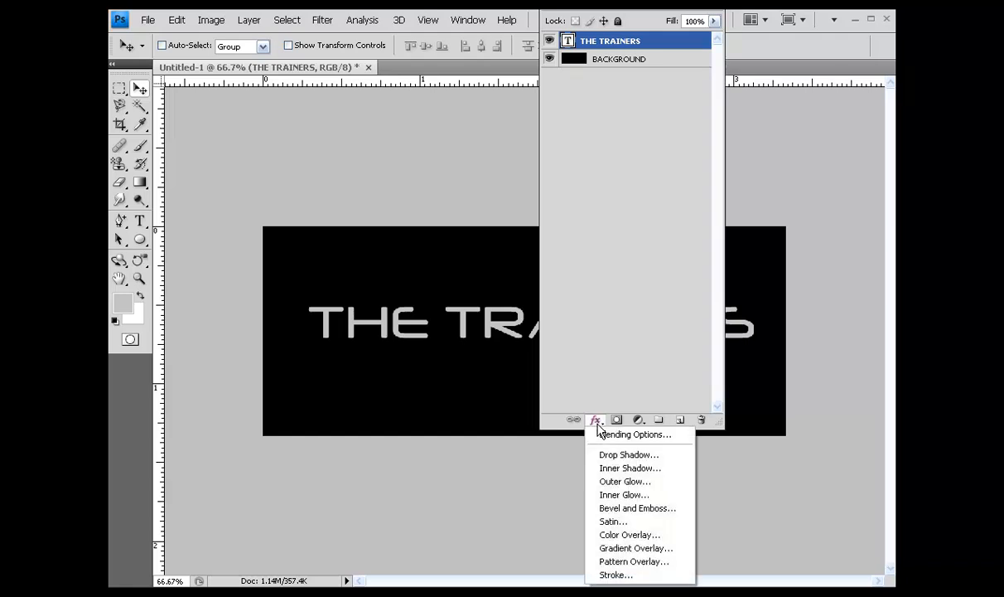
click(617, 469)
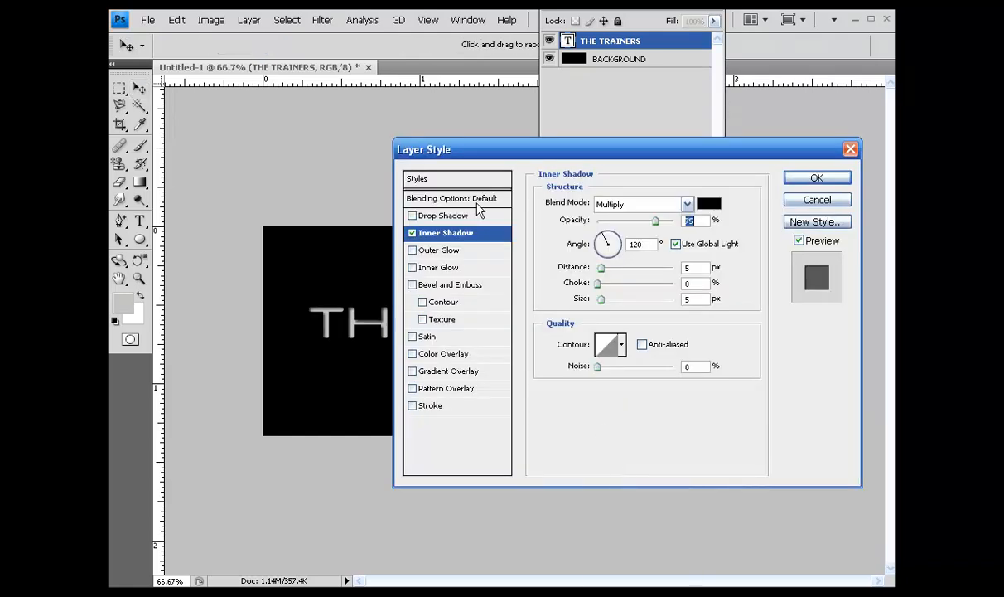
click(687, 205)
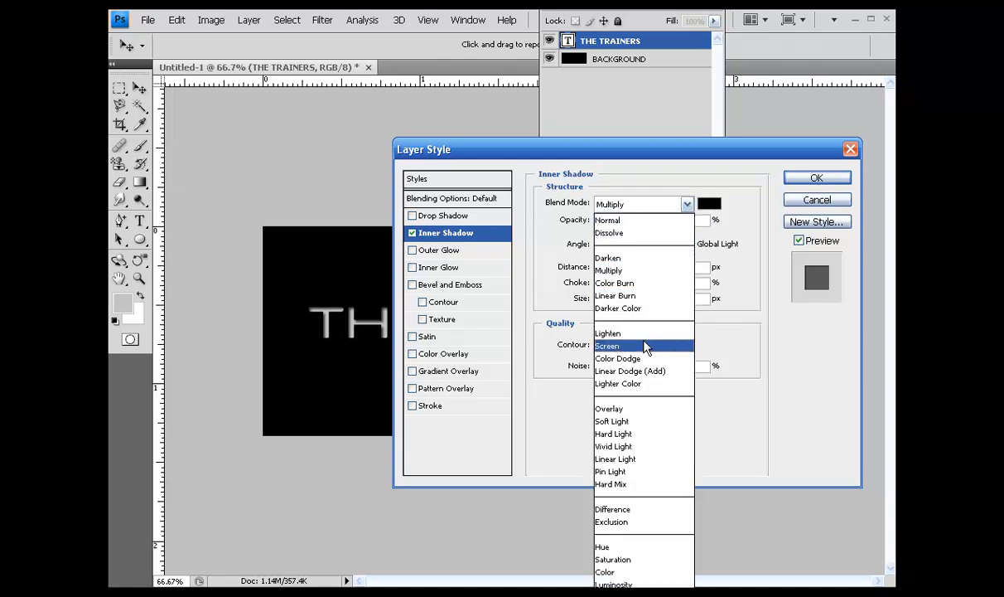
click(613, 345)
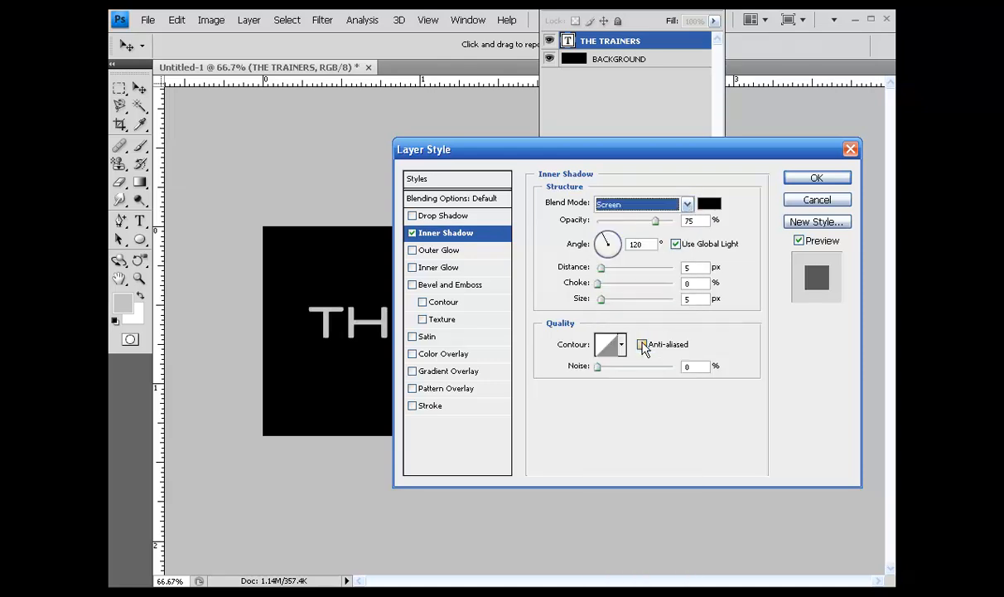
Set the inner shadow's color to gray c1c1c1.
click(710, 204)
drag(435, 356, 375, 280)
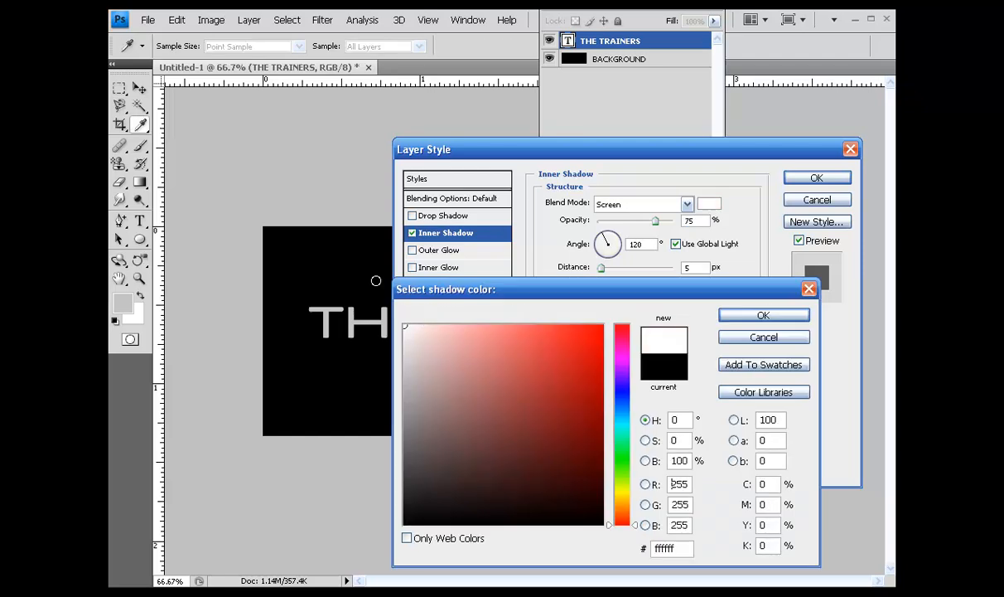
drag(406, 329, 391, 348)
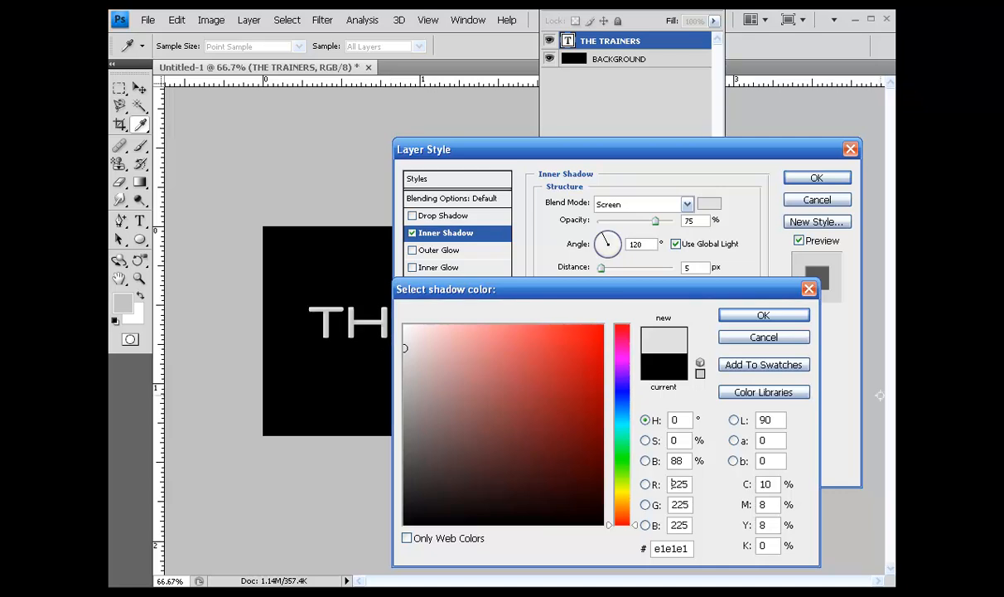
click(763, 316)
drag(403, 344, 401, 373)
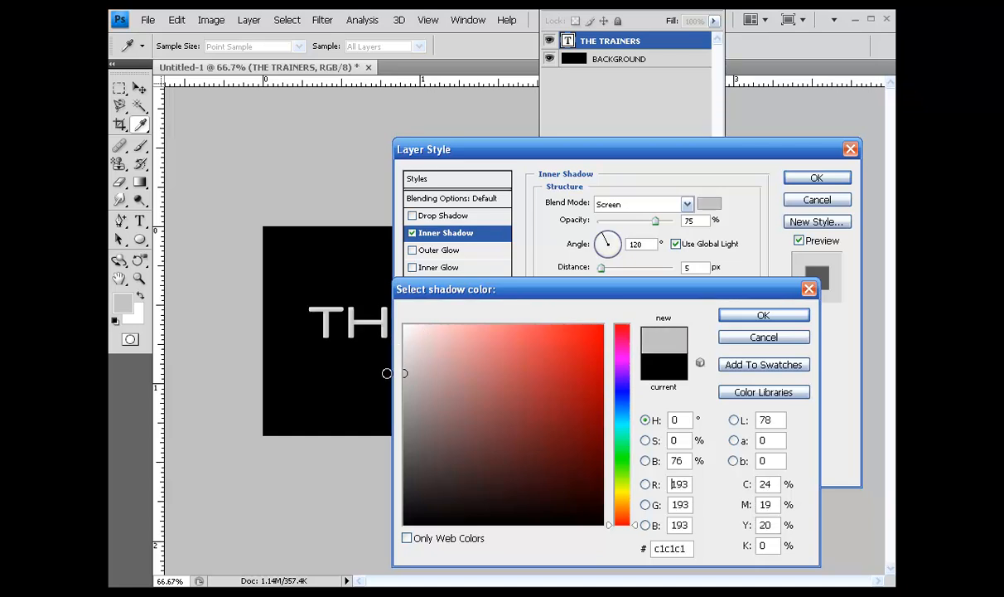
click(744, 322)
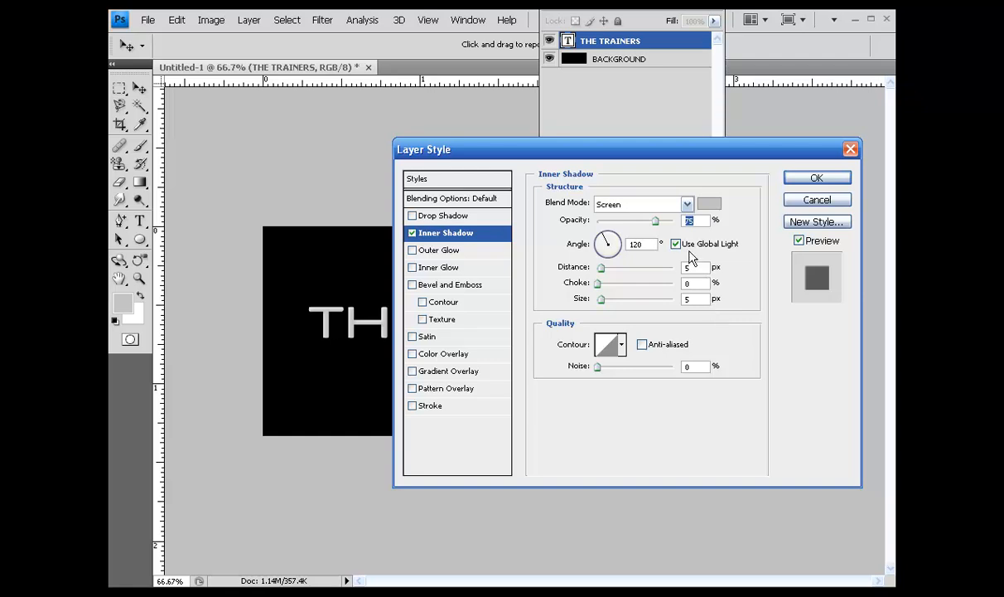
Set the inner shadow's angle to 90° without global light, and its distance and size to 3 px each.
drag(602, 233, 608, 231)
drag(608, 212, 608, 208)
drag(635, 160, 810, 158)
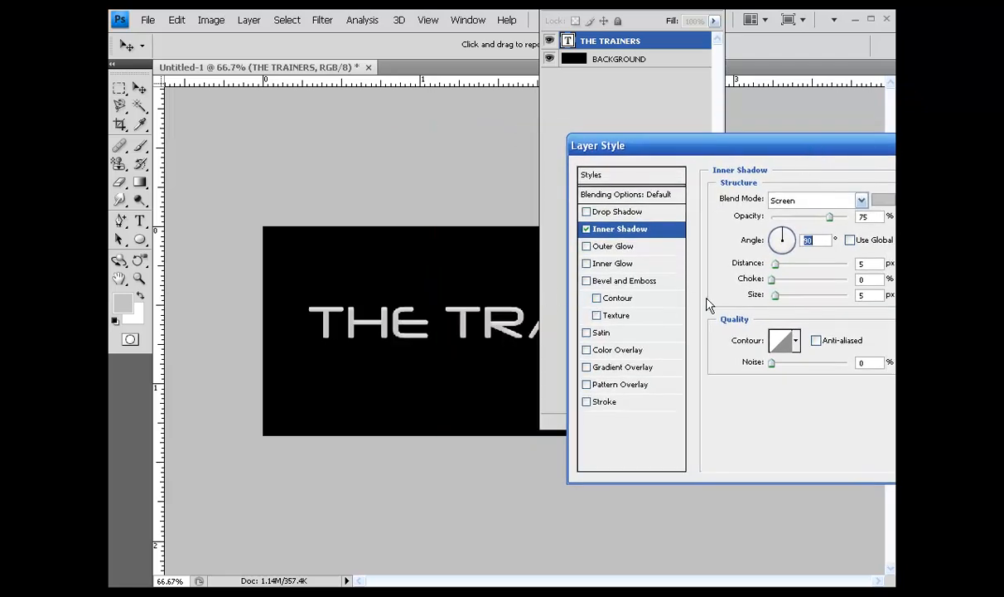
key(Tab)
text(33)
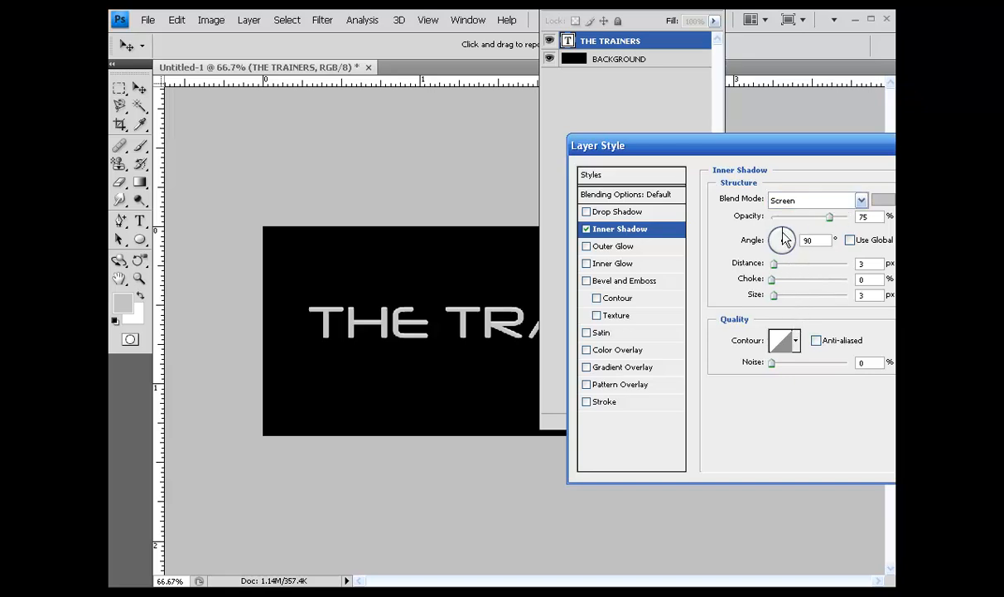
Add a linear black-to-white Gradient Overlay to the text and reverse its direction.
click(614, 370)
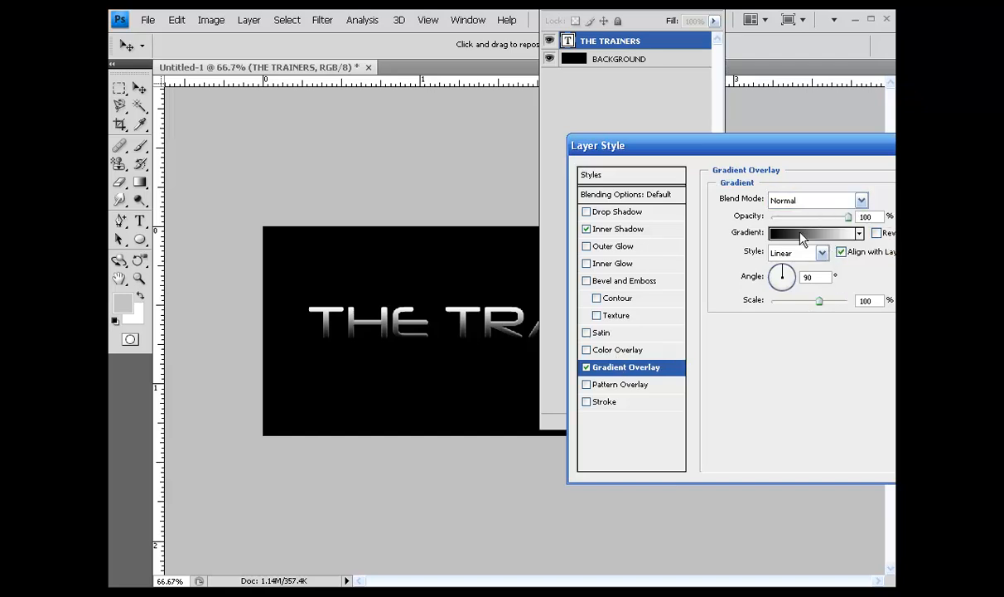
click(876, 233)
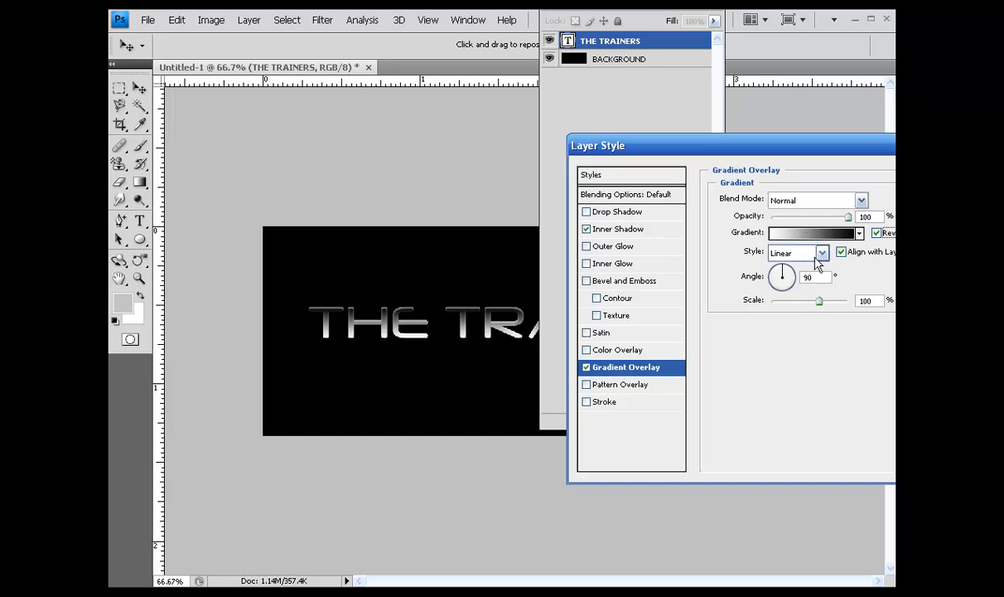
click(742, 147)
drag(768, 149, 683, 127)
Edit the overlay gradient so the opacity stop at location 0% is set to 85%.
click(721, 217)
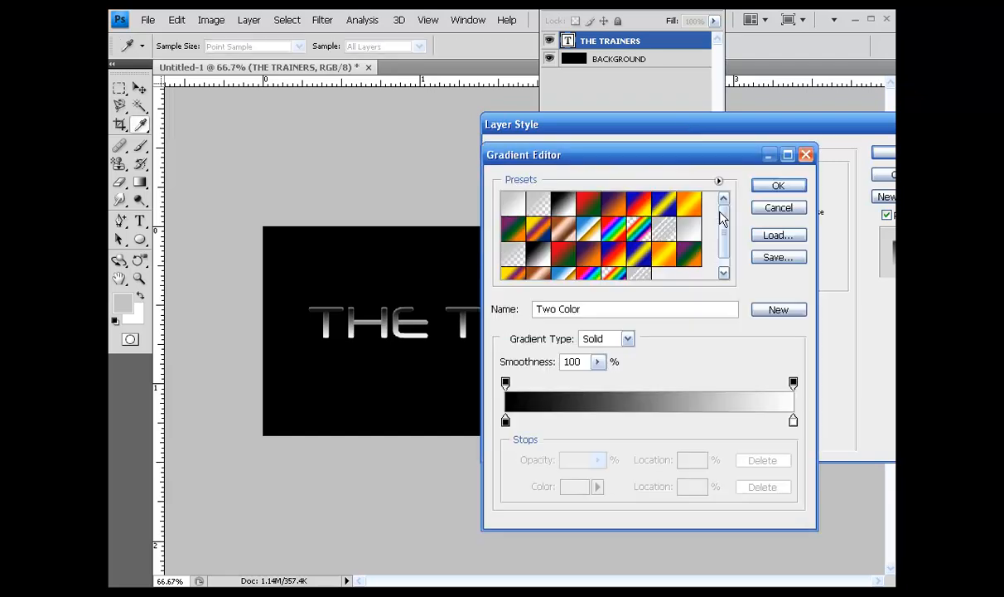
drag(623, 159, 605, 132)
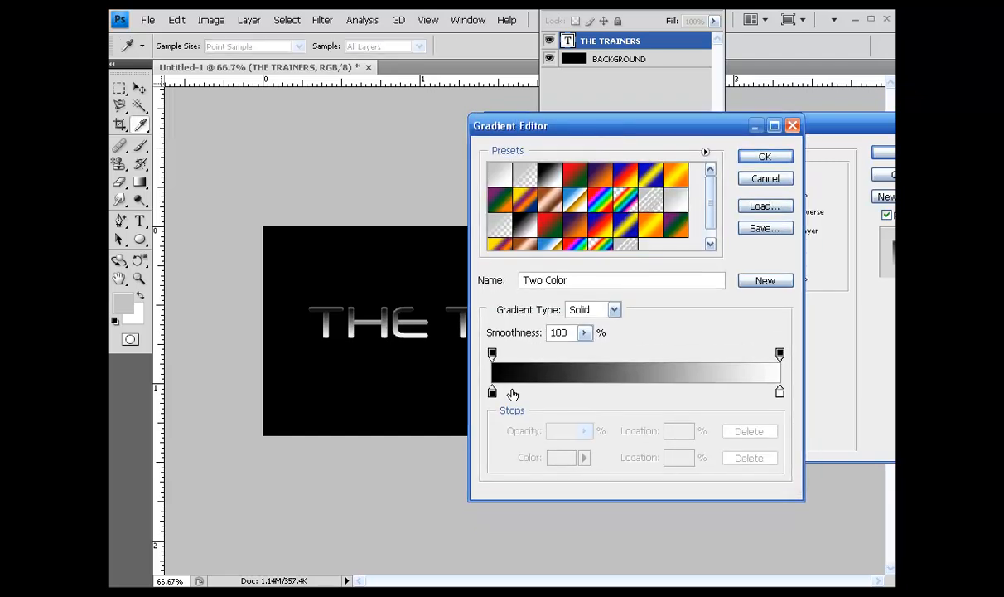
click(492, 354)
click(587, 440)
drag(587, 453, 577, 454)
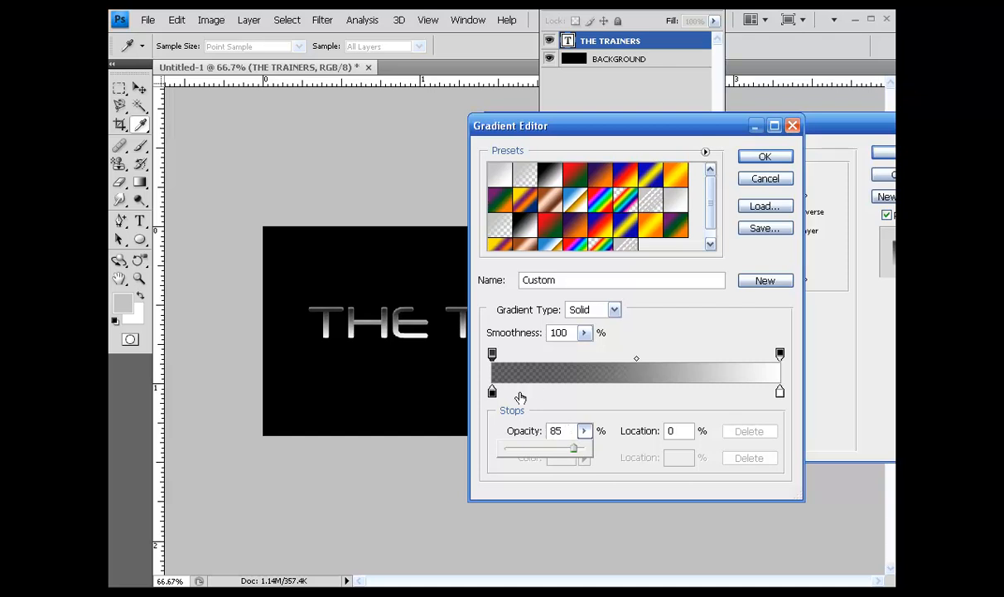
Set the gradient's color stop at location 0% to black.
double_click(492, 395)
drag(492, 401, 377, 558)
drag(736, 292, 671, 204)
click(711, 227)
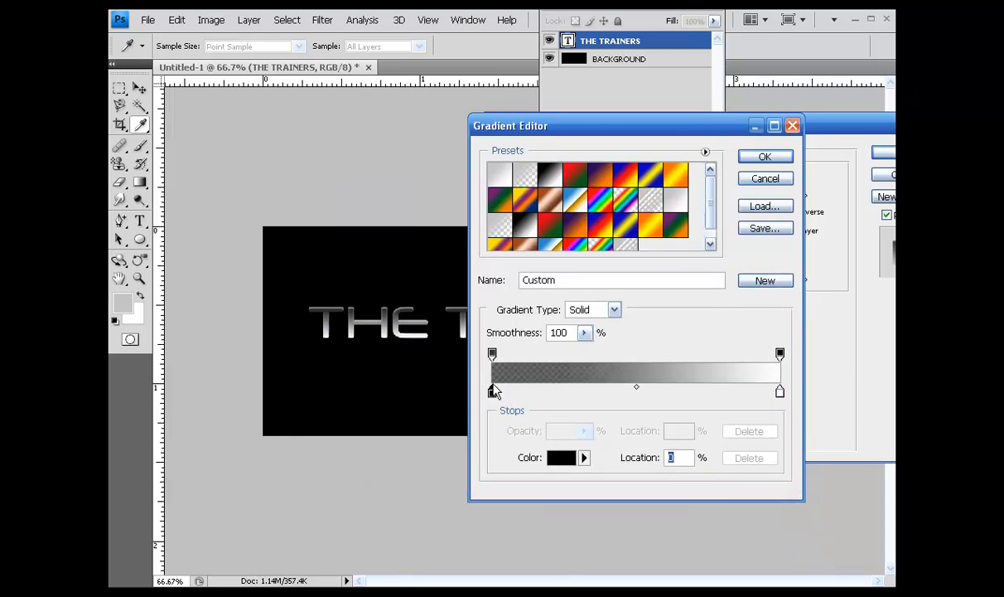
Replace the overlay gradient's opacity stop at location 100% with a new stop of 25% opacity at the same location.
drag(701, 130, 684, 94)
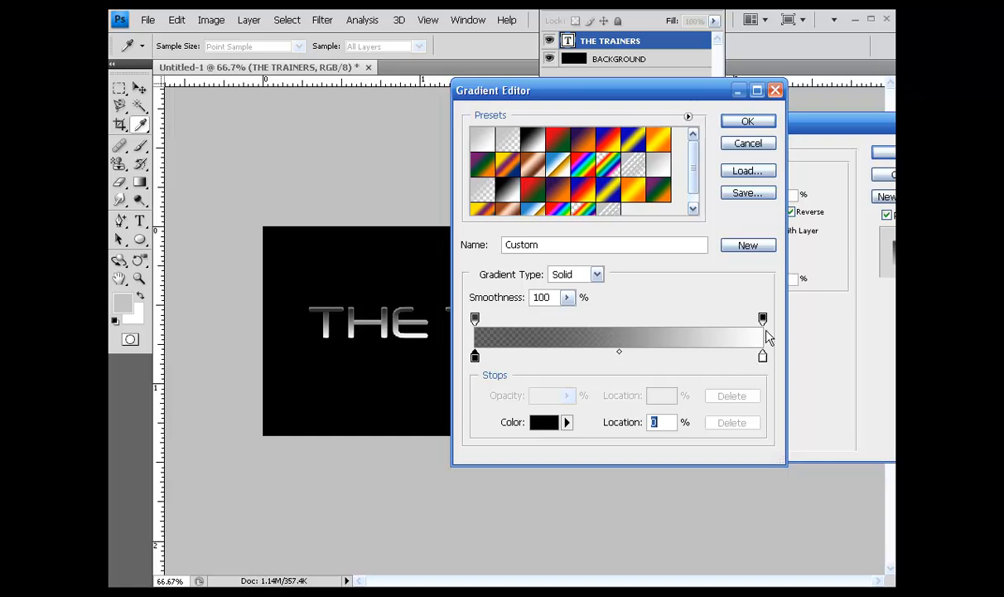
click(764, 319)
click(567, 396)
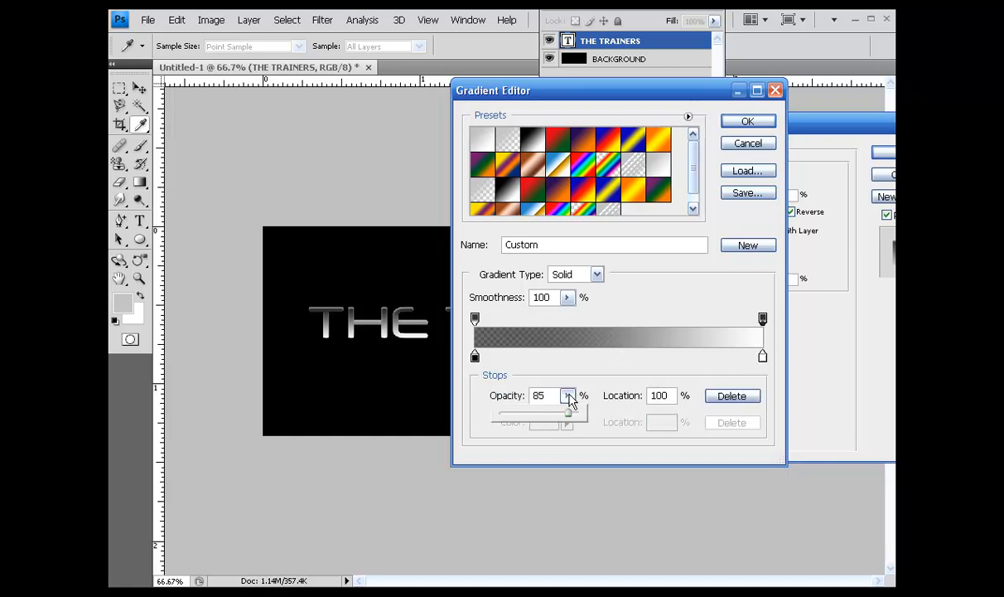
drag(568, 421, 521, 426)
click(475, 319)
click(763, 319)
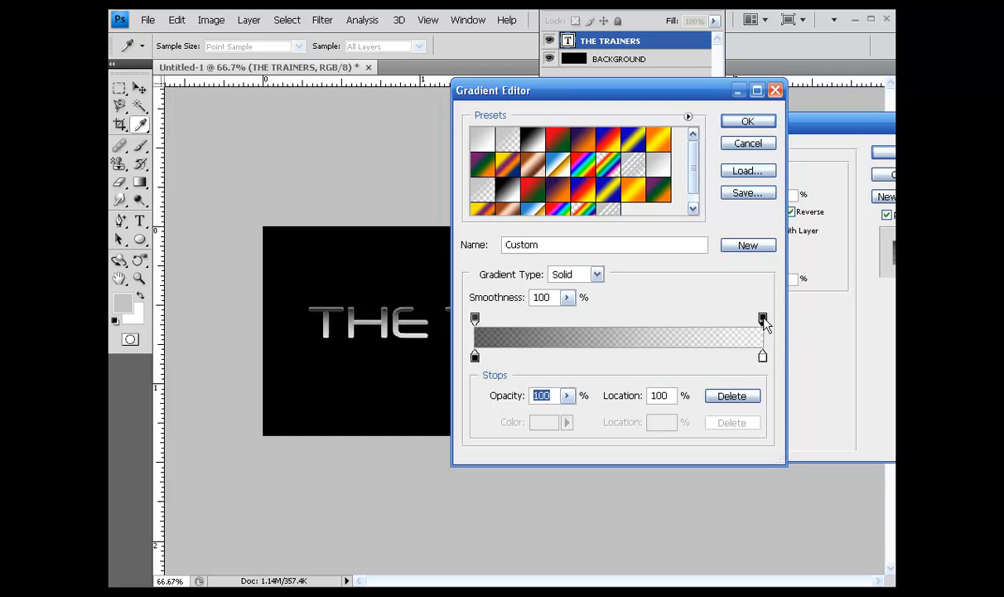
click(703, 322)
drag(763, 319, 739, 232)
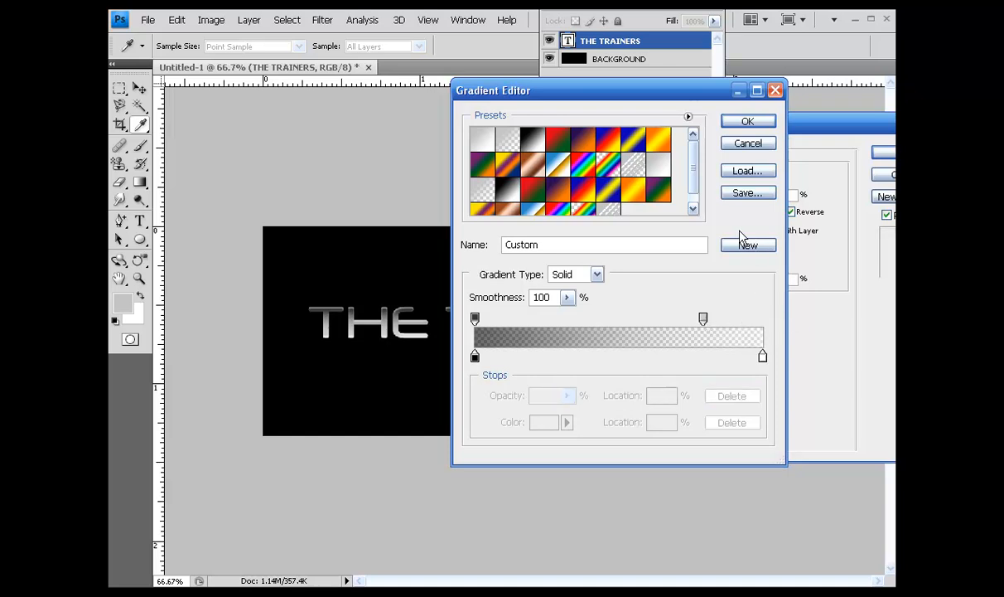
drag(703, 319, 778, 316)
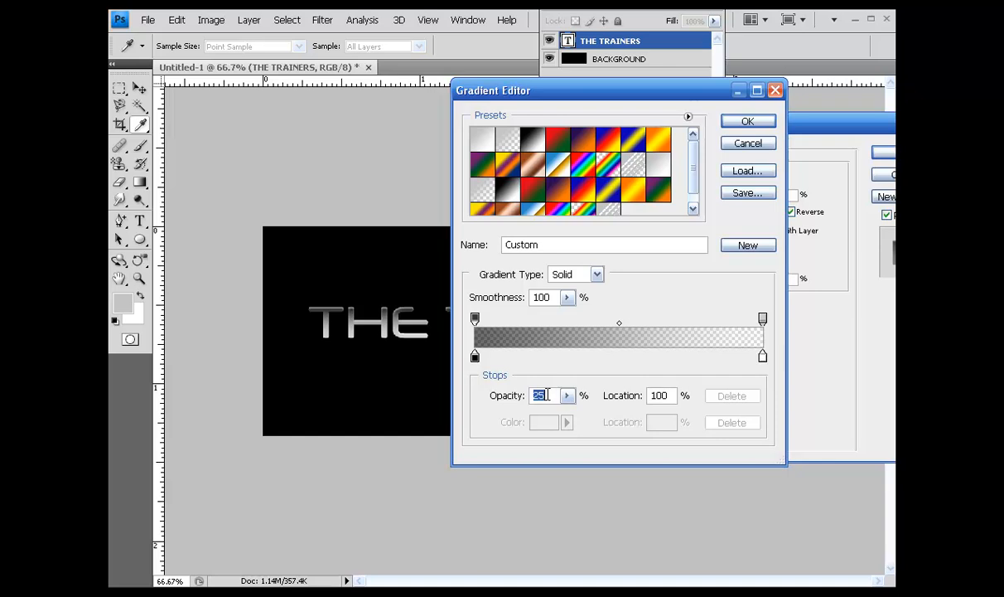
Set the gradient's color stop at location 100% to black, and apply the finished layer style to the text.
double_click(763, 358)
drag(453, 385, 579, 468)
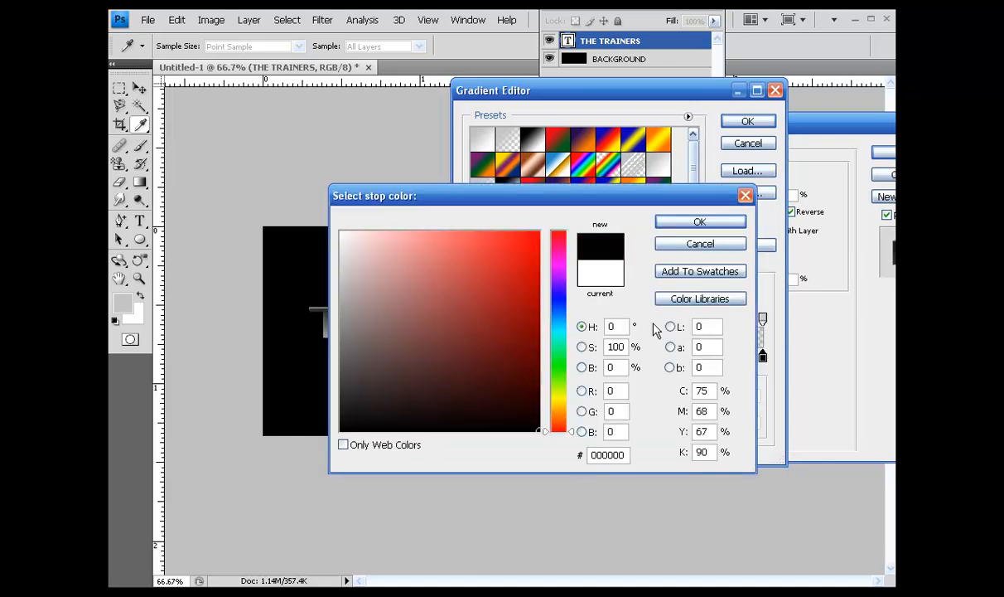
click(703, 223)
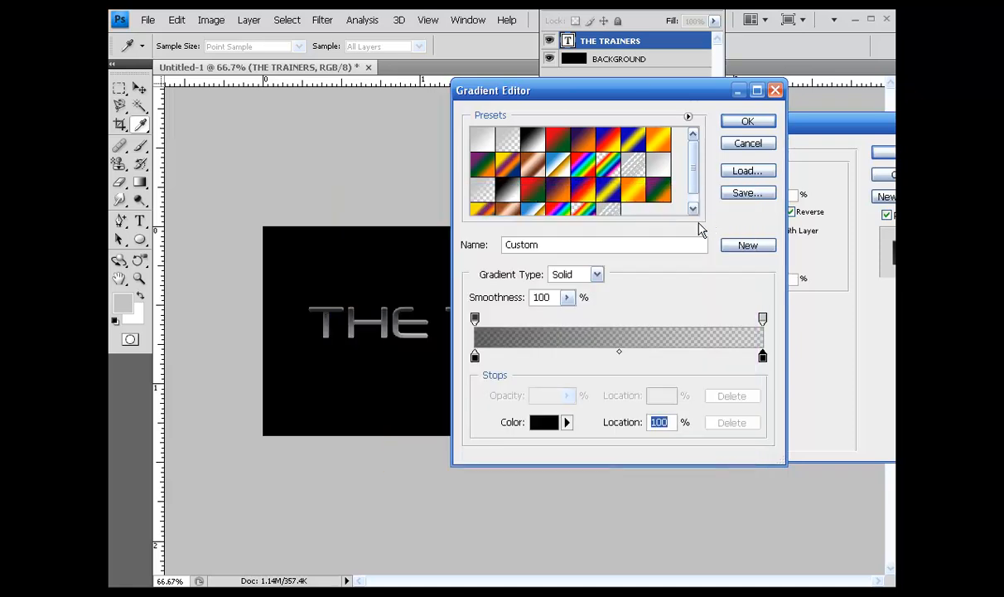
mouse_move(638, 98)
mouse_down()
mouse_move(812, 115)
mouse_move(627, 106)
mouse_up()
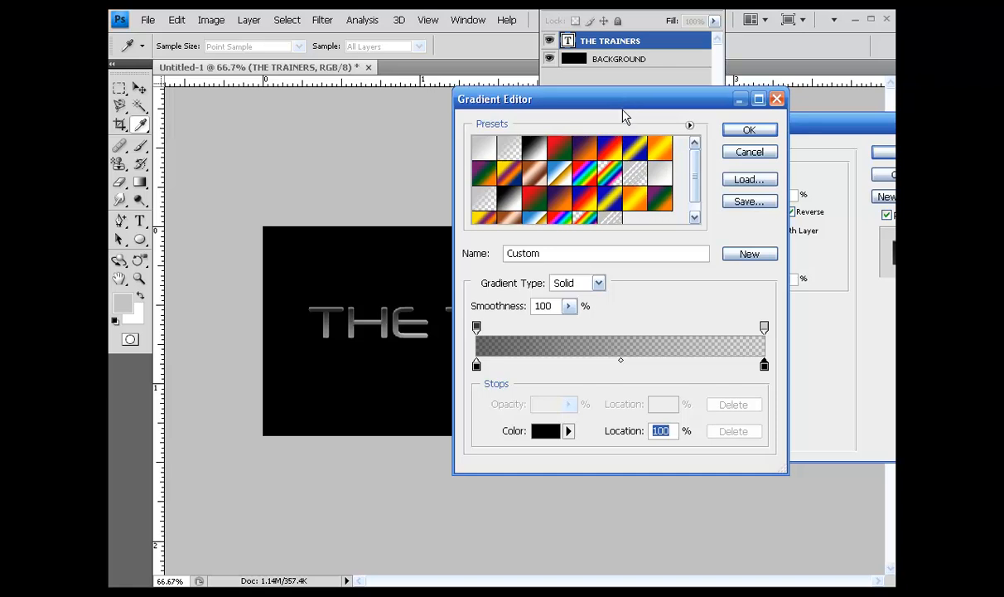
click(746, 129)
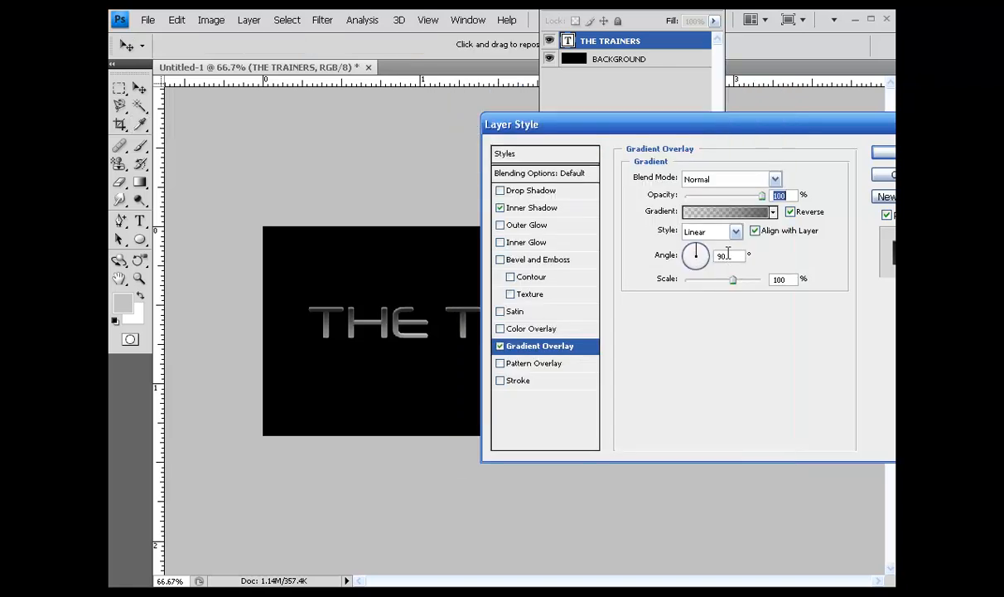
drag(795, 125, 733, 122)
click(839, 154)
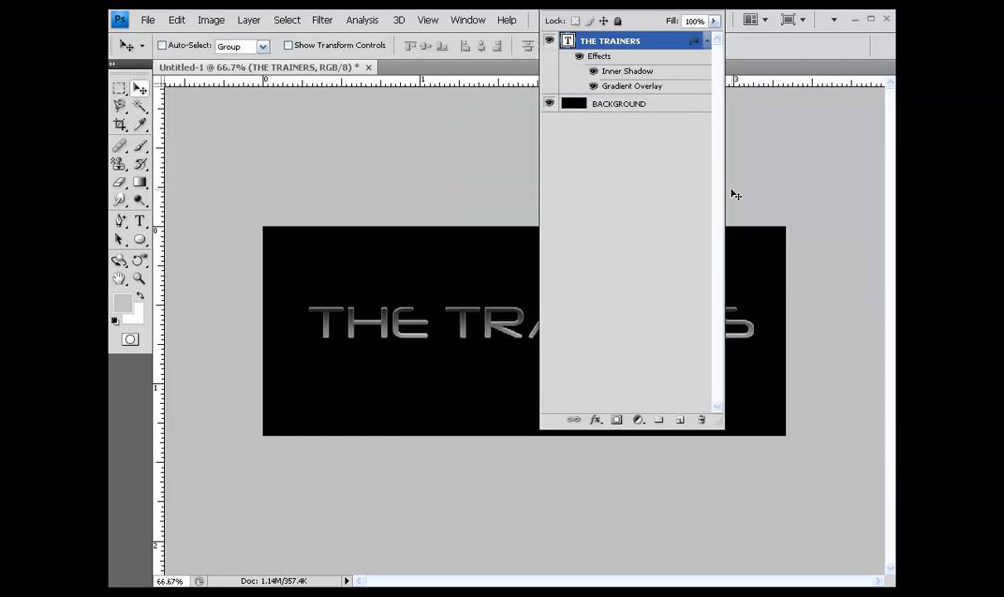
Add a new empty layer and place it between the THE TRAINERS text layer and the BACKGROUND layer.
click(680, 419)
drag(620, 41, 631, 122)
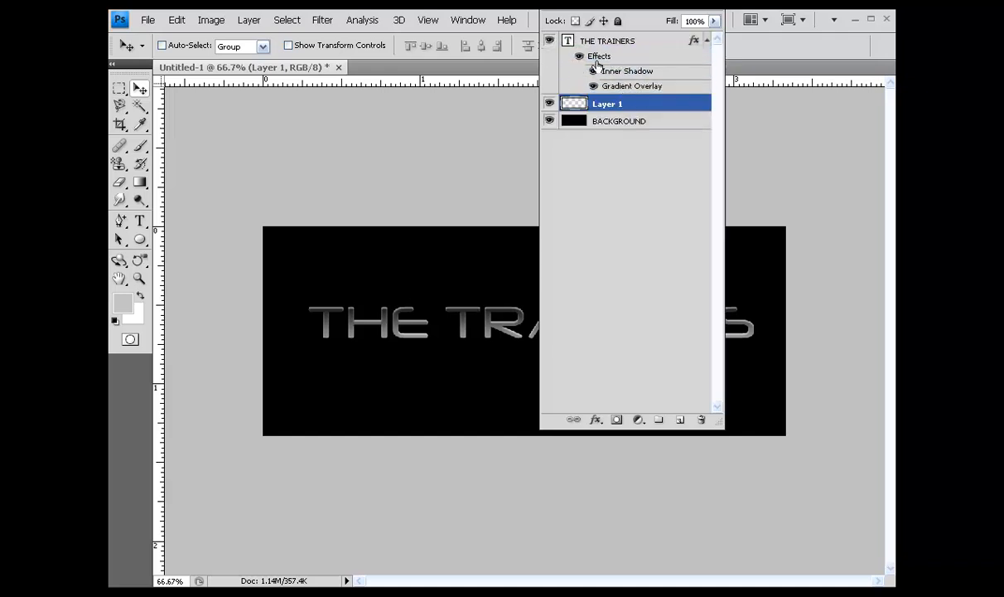
drag(684, 2, 832, 95)
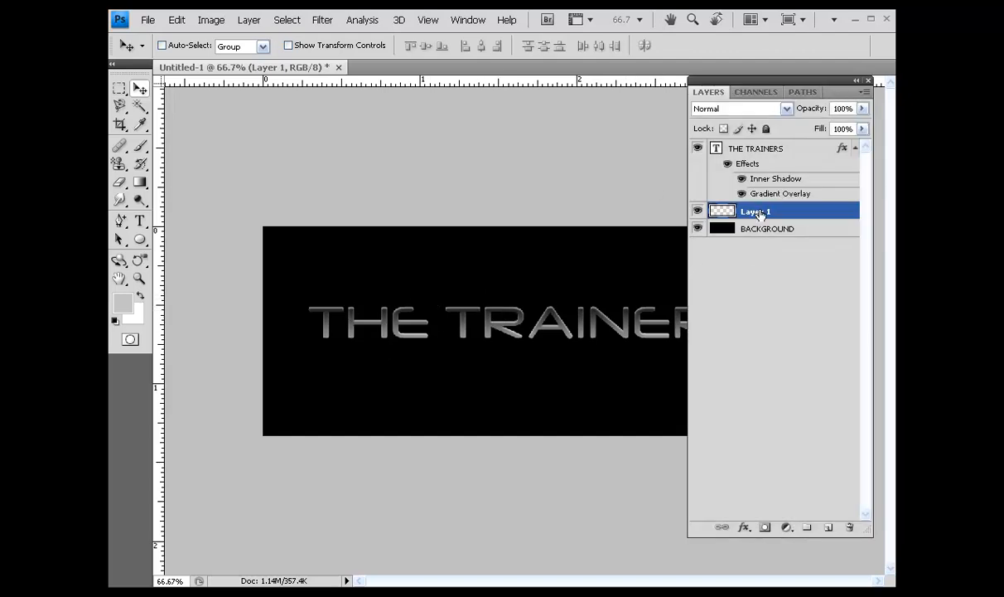
Load the THE TRAINERS text outline as a selection with Layer 1 active, and expand the selection by 3 pixels.
ctrl+click(717, 149)
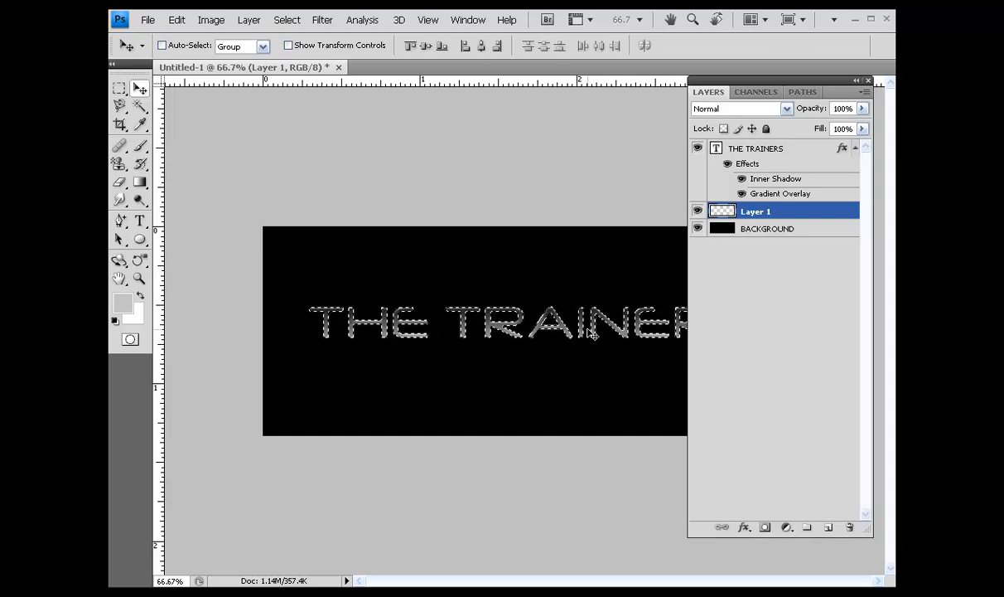
click(287, 20)
mouse_move(348, 180)
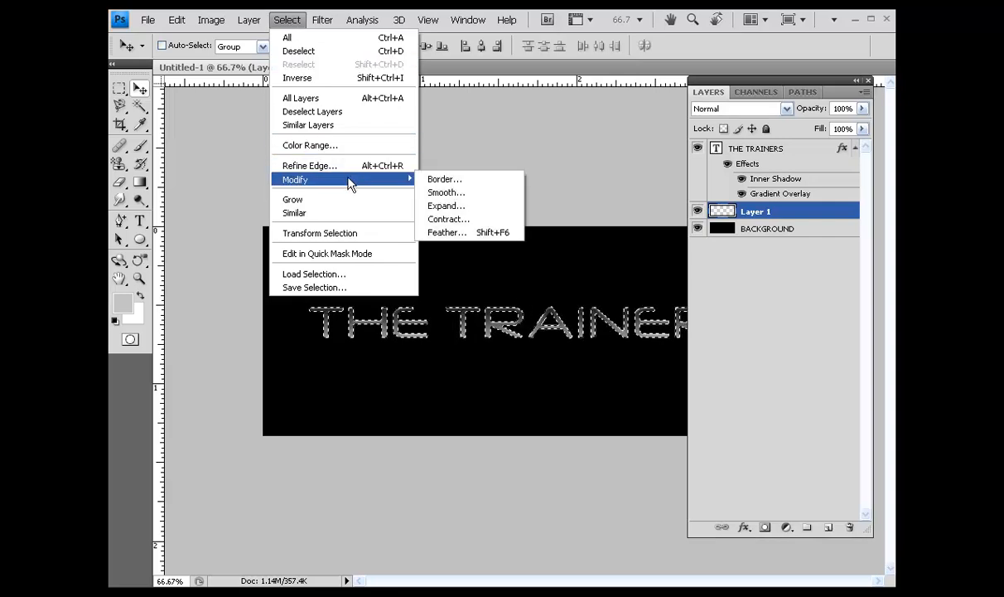
click(447, 207)
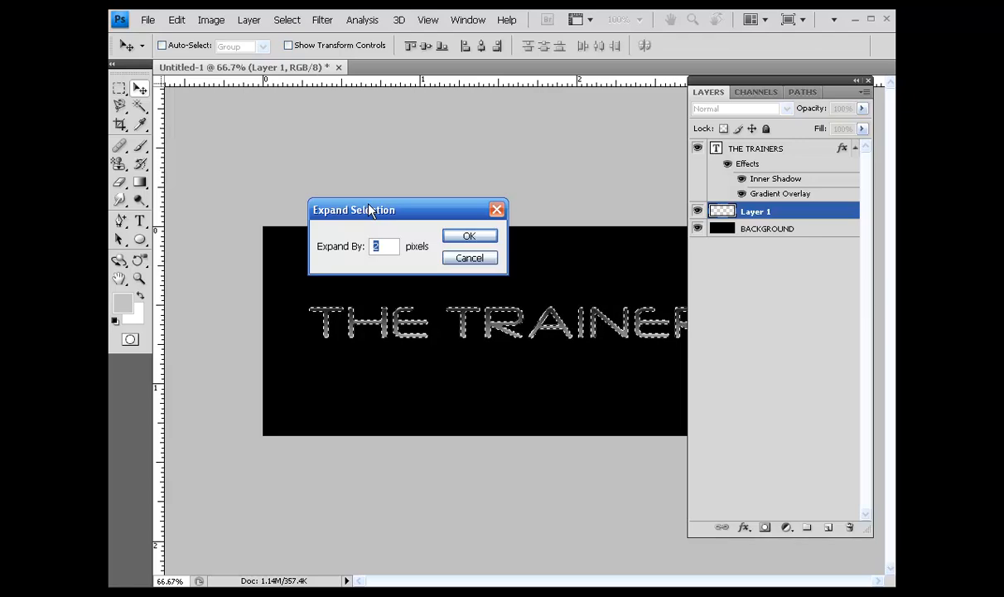
text(3)
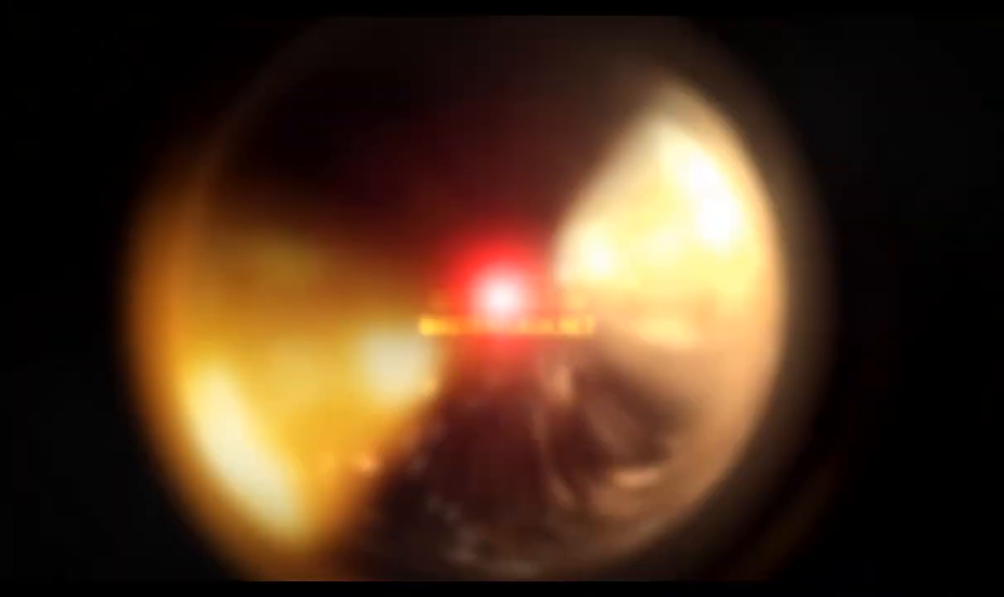